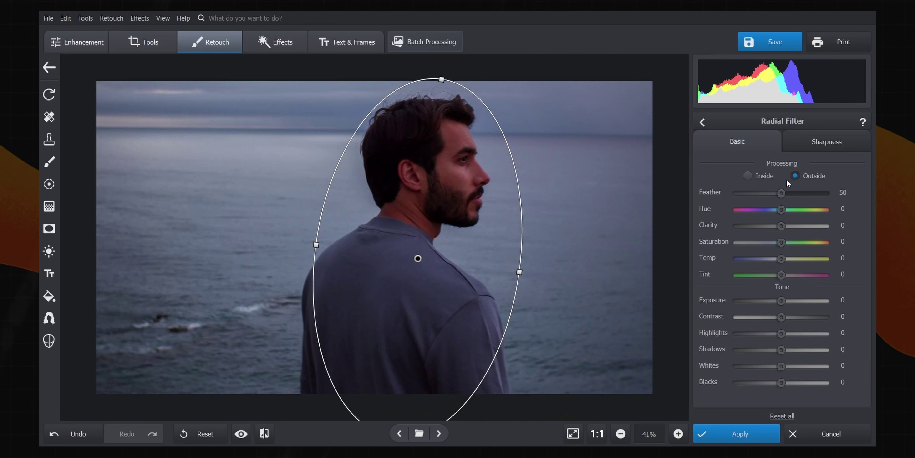
# - Set the radial filter's blur amount to 96 for the area outside the ellipse
pyautogui.click(820, 144)
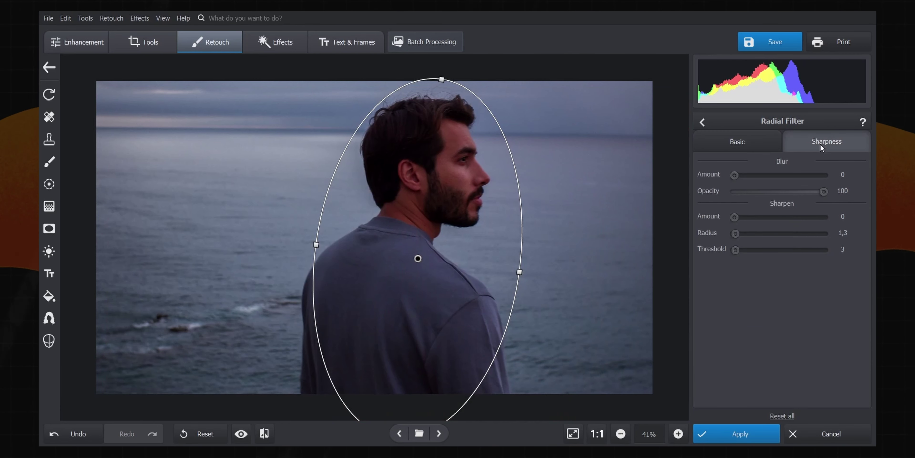
pyautogui.click(738, 175)
pyautogui.moveTo(738, 173)
pyautogui.mouseDown()
pyautogui.moveTo(764, 174)
pyautogui.moveTo(751, 174)
pyautogui.mouseUp()
# - Show the before and after versions side by side and reposition the ellipse around the man's head and shoulders
pyautogui.click(236, 435)
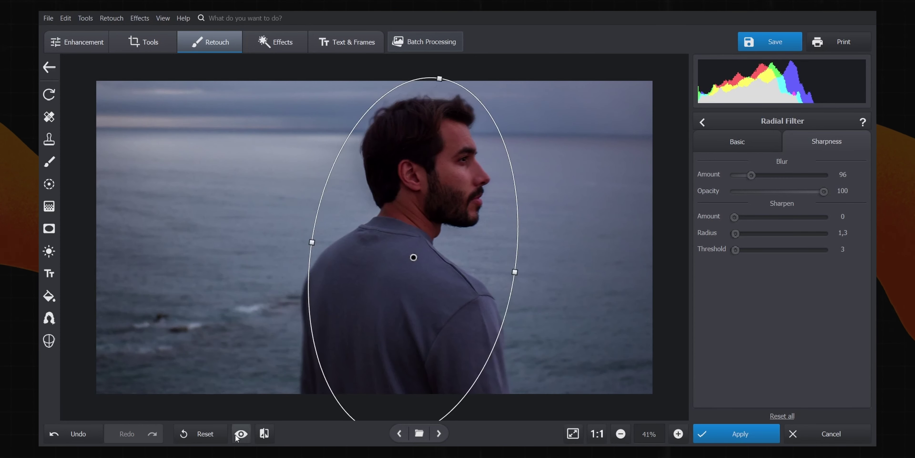
pyautogui.click(240, 433)
pyautogui.click(264, 433)
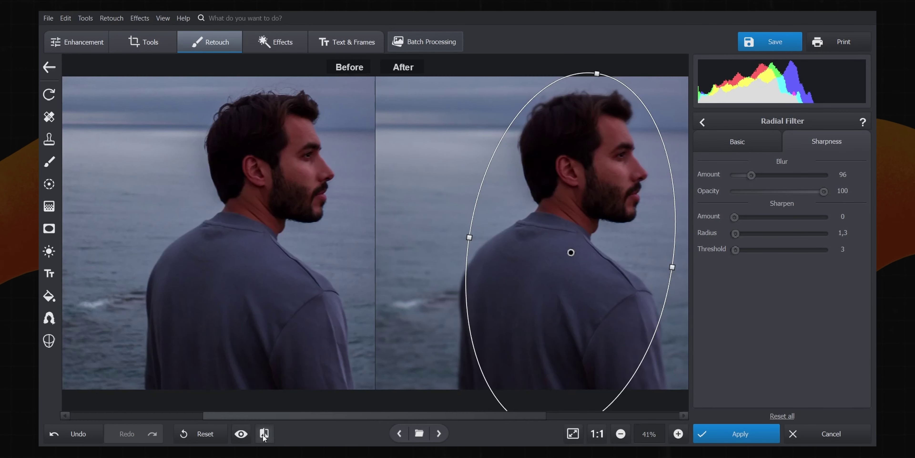
pyautogui.scroll(1, 462, 135)
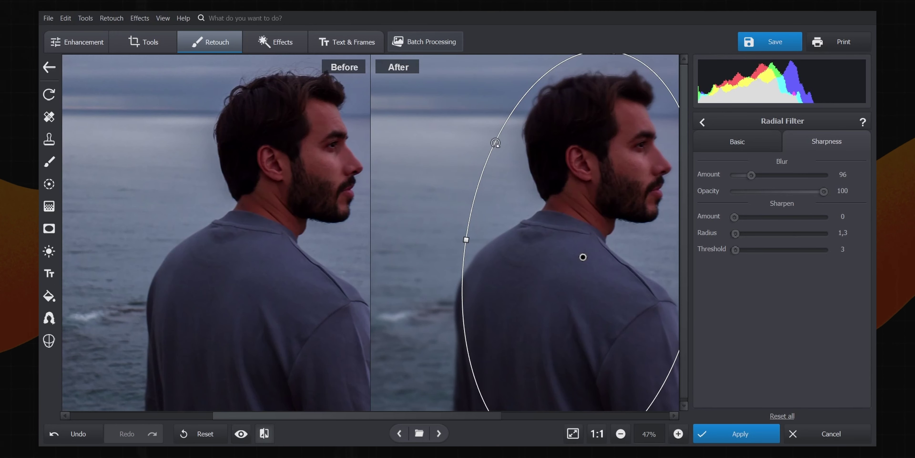
pyautogui.moveTo(553, 150); pyautogui.dragTo(535, 135)
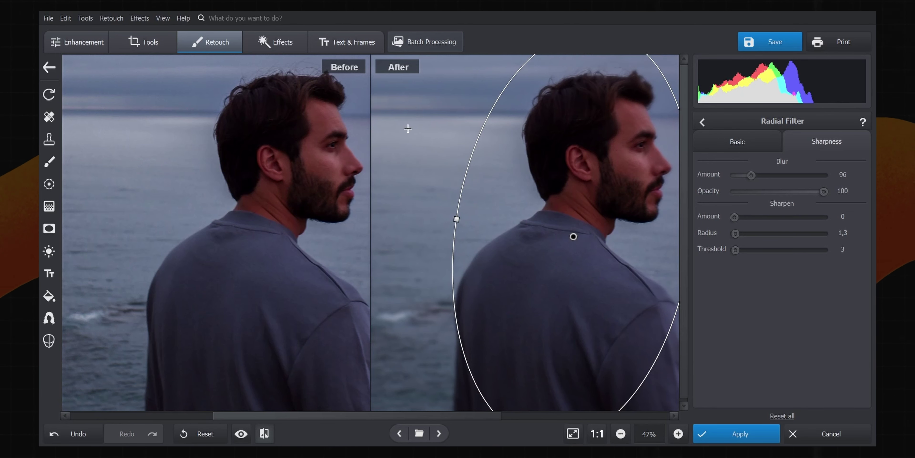
pyautogui.scroll(-1, 576, 249)
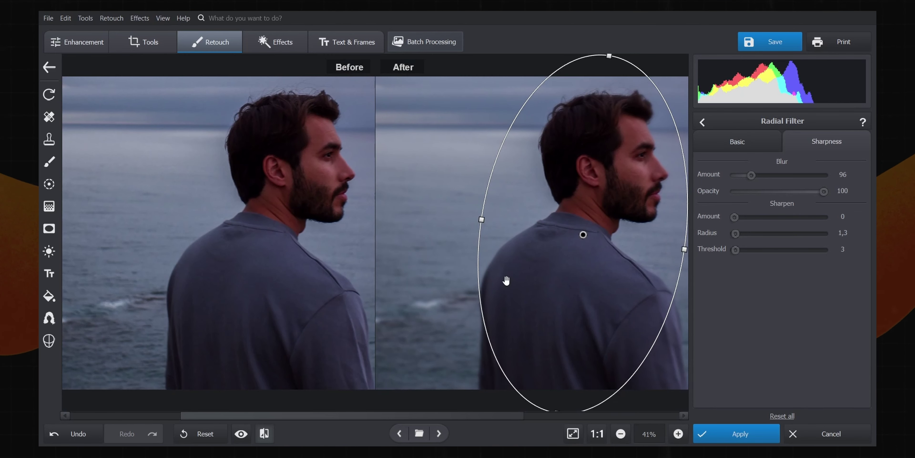
pyautogui.moveTo(610, 54); pyautogui.dragTo(609, 82)
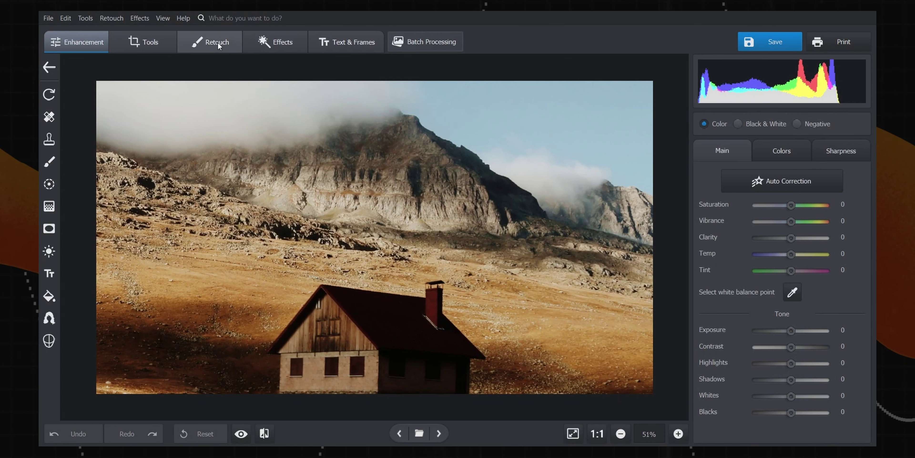
# - Paint over the landscape and sky around the house with the Adjustment Brush at size 200,1
pyautogui.click(217, 43)
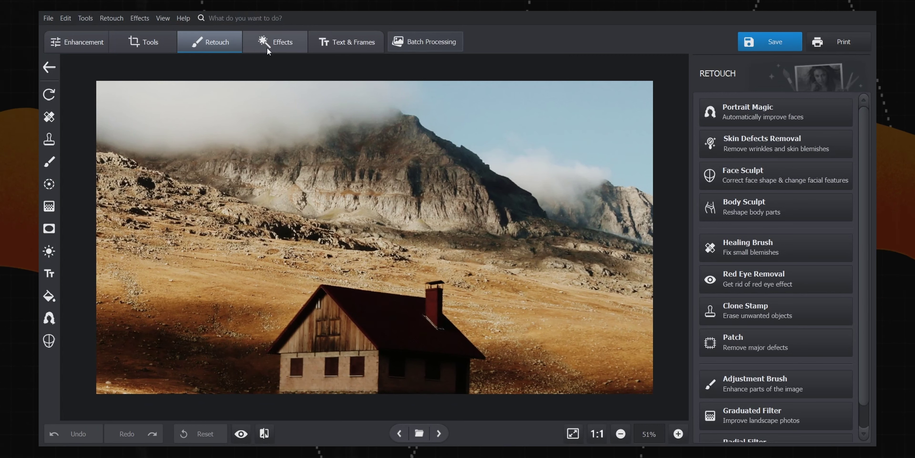
pyautogui.scroll(-1, 768, 251)
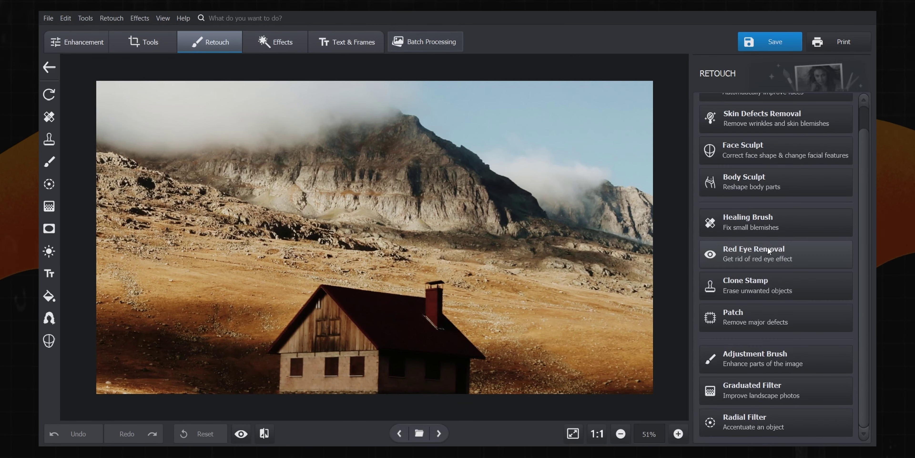
pyautogui.click(767, 362)
pyautogui.moveTo(740, 177); pyautogui.dragTo(758, 178)
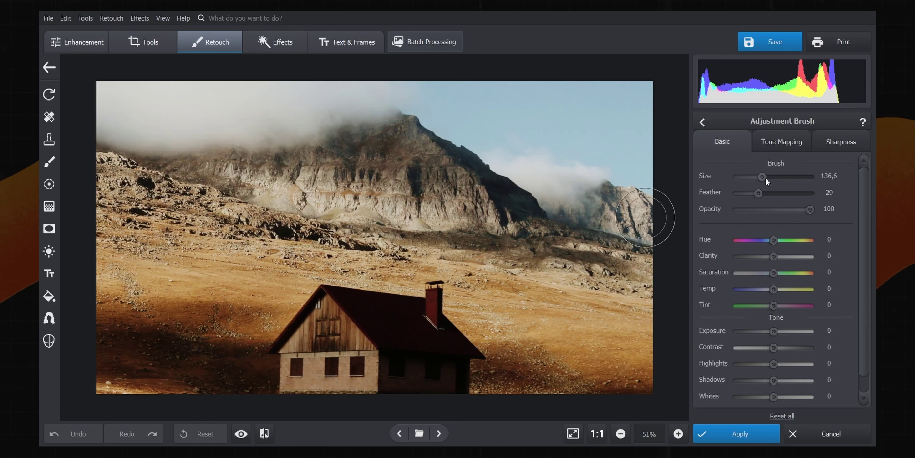
pyautogui.moveTo(763, 177); pyautogui.dragTo(775, 176)
pyautogui.moveTo(641, 156)
pyautogui.mouseDown()
pyautogui.moveTo(632, 99)
pyautogui.moveTo(594, 107)
pyautogui.moveTo(466, 96)
pyautogui.moveTo(158, 92)
pyautogui.moveTo(96, 108)
pyautogui.moveTo(151, 132)
pyautogui.moveTo(484, 140)
pyautogui.moveTo(614, 161)
pyautogui.moveTo(658, 191)
pyautogui.moveTo(648, 390)
pyautogui.moveTo(609, 398)
pyautogui.moveTo(512, 391)
pyautogui.moveTo(544, 373)
pyautogui.moveTo(483, 298)
pyautogui.moveTo(601, 299)
pyautogui.moveTo(563, 239)
pyautogui.moveTo(444, 241)
pyautogui.moveTo(490, 206)
pyautogui.moveTo(151, 178)
pyautogui.moveTo(212, 226)
pyautogui.moveTo(400, 251)
pyautogui.moveTo(290, 256)
pyautogui.moveTo(260, 293)
pyautogui.moveTo(184, 278)
pyautogui.moveTo(224, 272)
pyautogui.moveTo(99, 201)
pyautogui.moveTo(121, 378)
pyautogui.moveTo(184, 352)
pyautogui.moveTo(241, 384)
pyautogui.mouseUp()
# - Add blur to the brushed area around the house by raising its blur amount
pyautogui.click(841, 142)
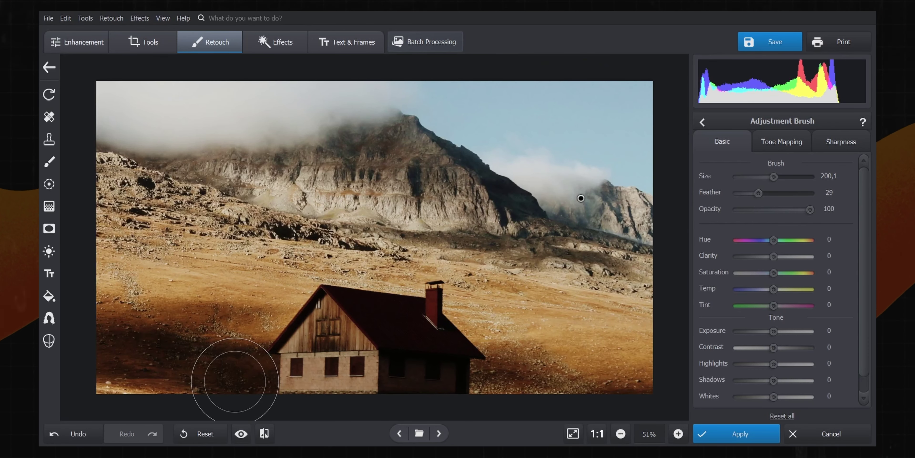
pyautogui.click(827, 142)
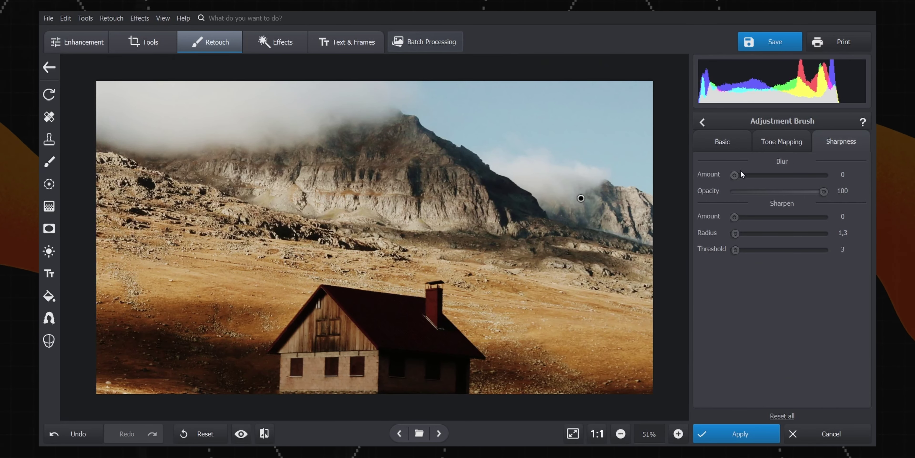
pyautogui.moveTo(738, 174); pyautogui.dragTo(750, 175)
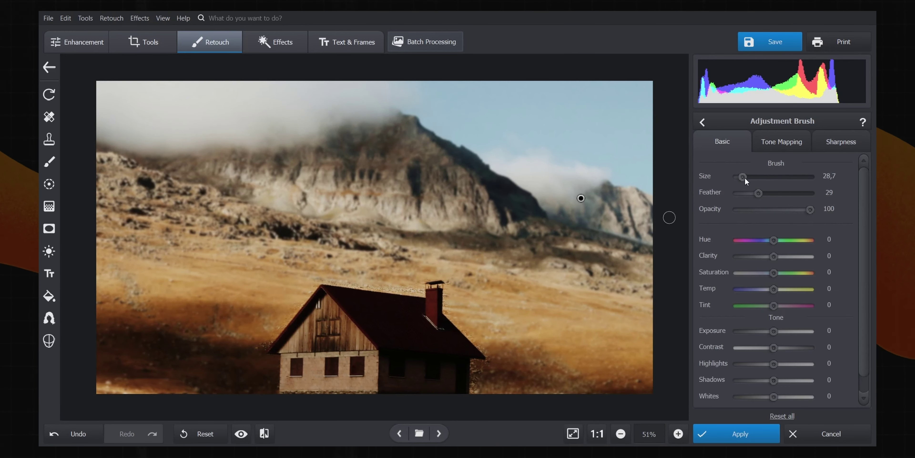
# - Blur the remaining sharp strip along the house's roof and walls by painting it with a brush size of 16,7
pyautogui.scroll(2, 644, 180)
pyautogui.moveTo(685, 218); pyautogui.dragTo(526, 405)
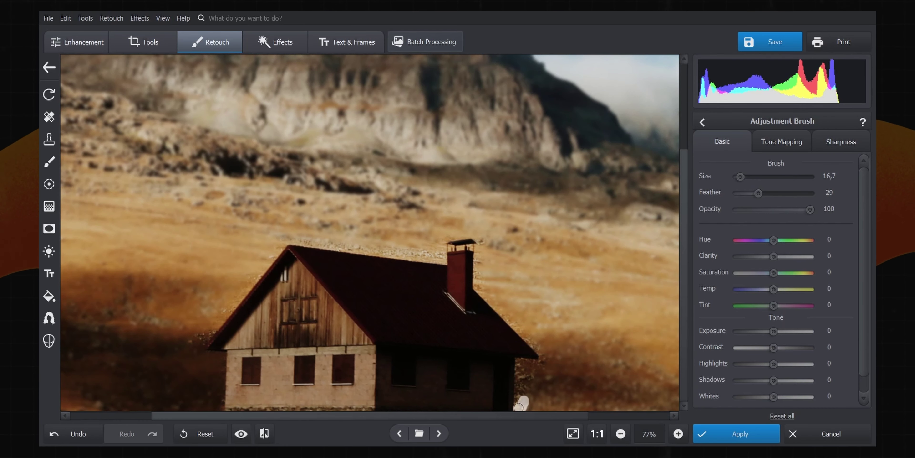
pyautogui.moveTo(520, 371)
pyautogui.mouseDown()
pyautogui.moveTo(527, 393)
pyautogui.moveTo(550, 364)
pyautogui.moveTo(487, 296)
pyautogui.moveTo(483, 241)
pyautogui.moveTo(442, 238)
pyautogui.moveTo(442, 259)
pyautogui.moveTo(286, 245)
pyautogui.mouseUp()
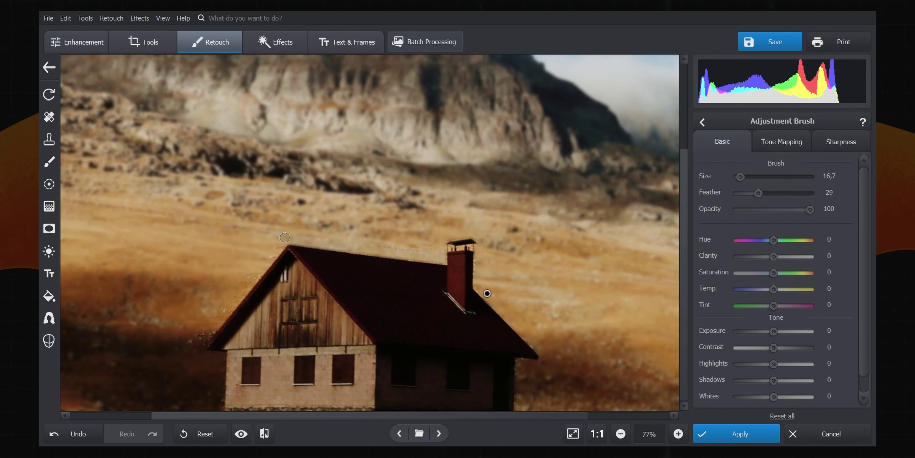
pyautogui.click(840, 141)
pyautogui.click(723, 141)
pyautogui.hscroll(-3, 371, 234)
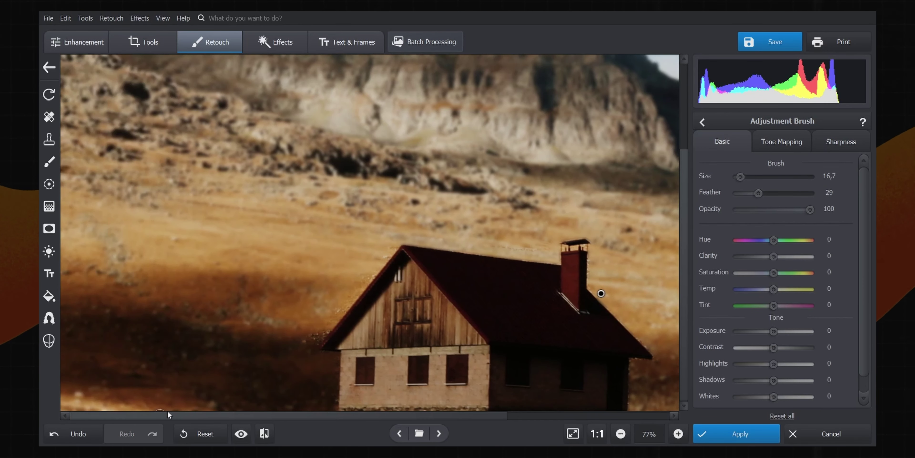
pyautogui.moveTo(396, 244); pyautogui.dragTo(381, 259)
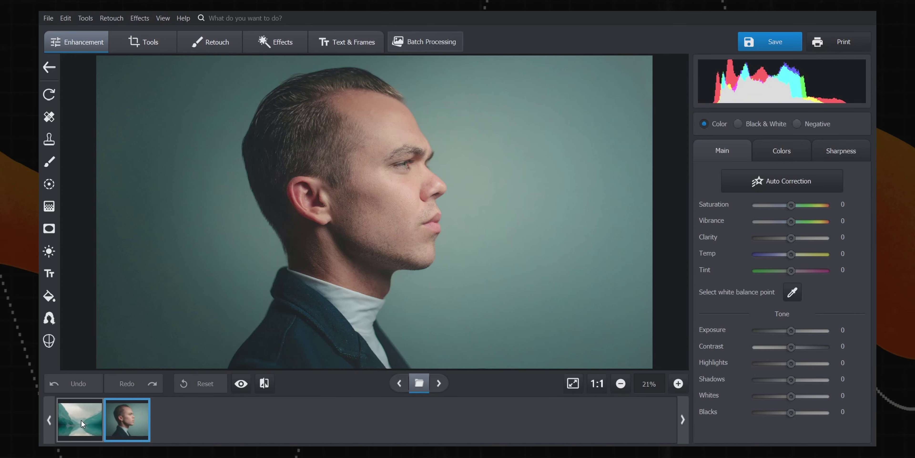
# - Switch to the mountain lake photo and blur the whole image with a blur amount of 85
pyautogui.click(81, 423)
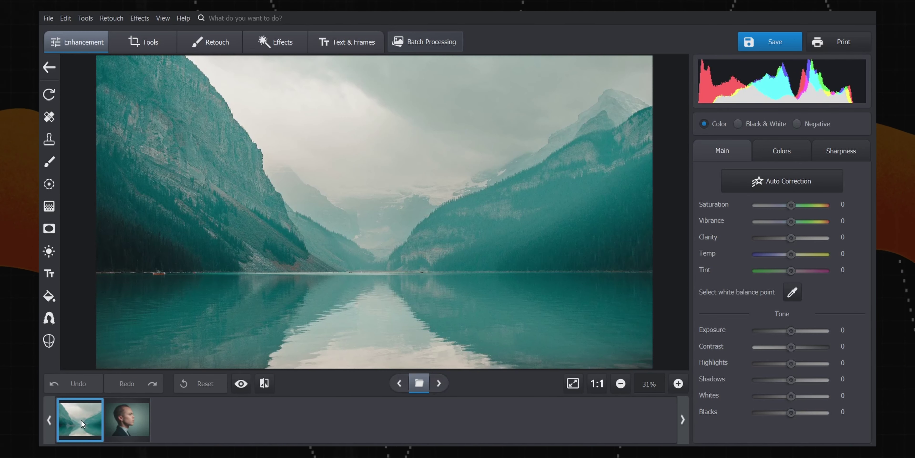
pyautogui.click(422, 387)
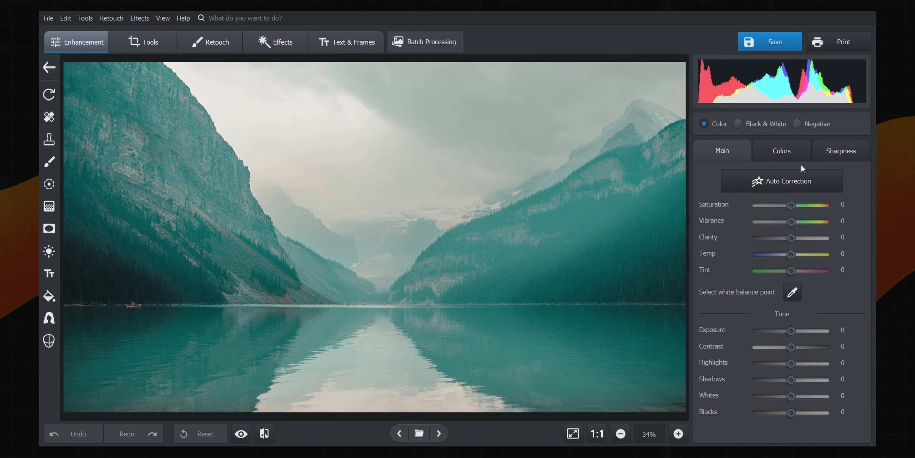
pyautogui.click(839, 153)
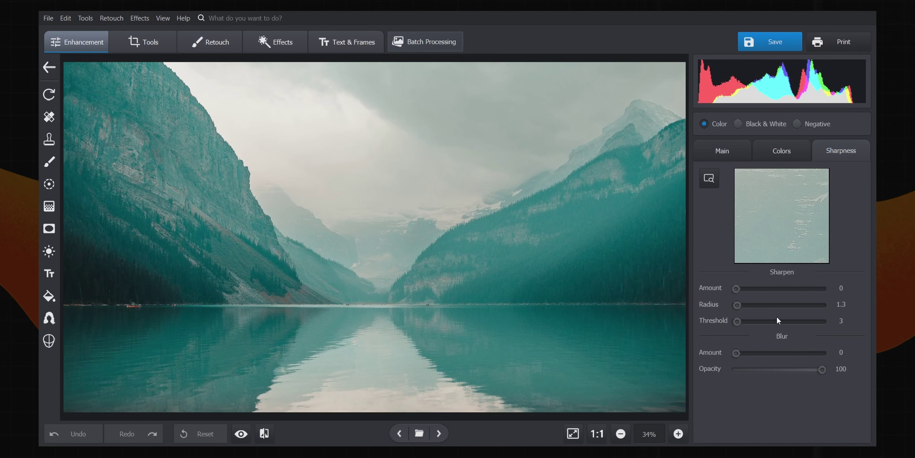
pyautogui.moveTo(733, 351); pyautogui.dragTo(756, 353)
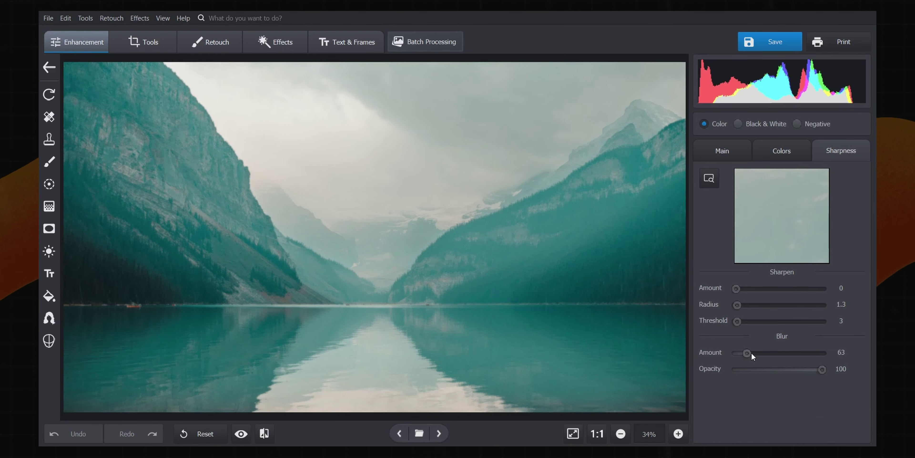
pyautogui.click(850, 354)
pyautogui.click(857, 355)
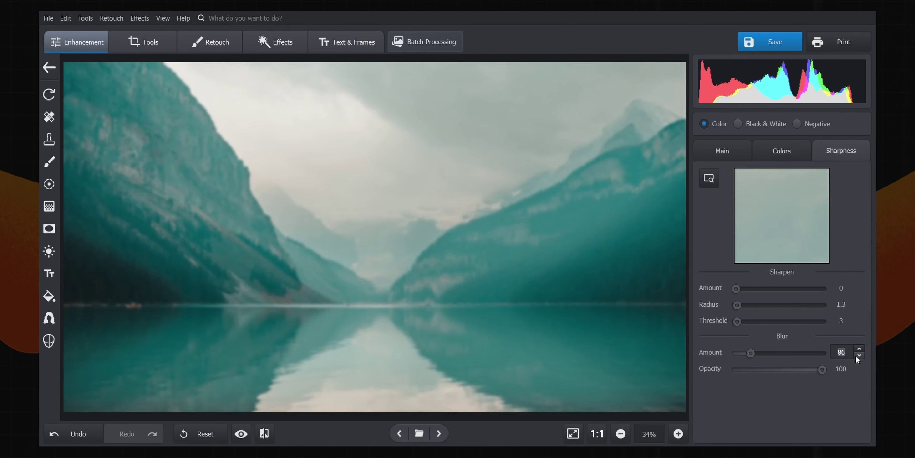
pyautogui.click(857, 356)
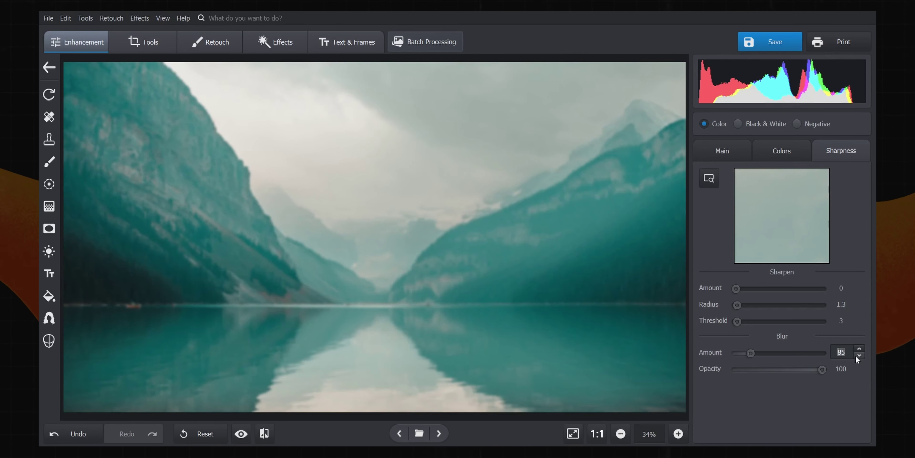
# - Save the blurred lake photo
pyautogui.click(775, 42)
pyautogui.click(510, 302)
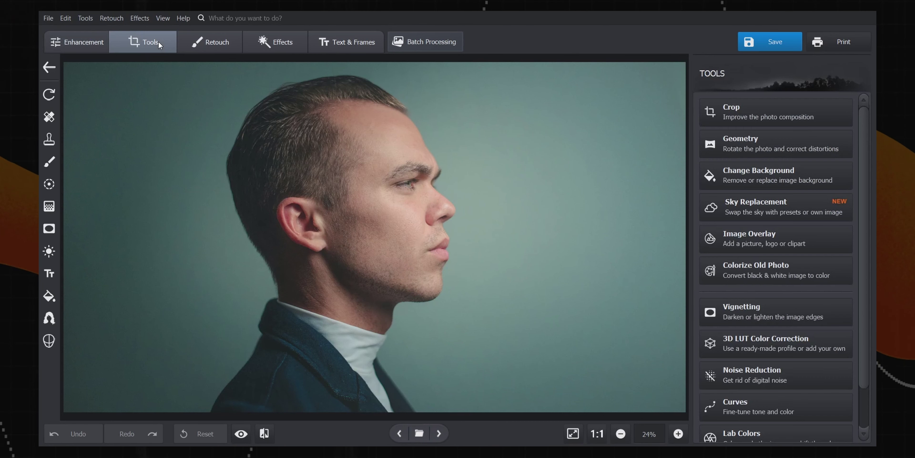
# - Start Change Background on the profile portrait, marking the man as object and outlining the surrounding backdrop as background at brush size 40
pyautogui.click(756, 173)
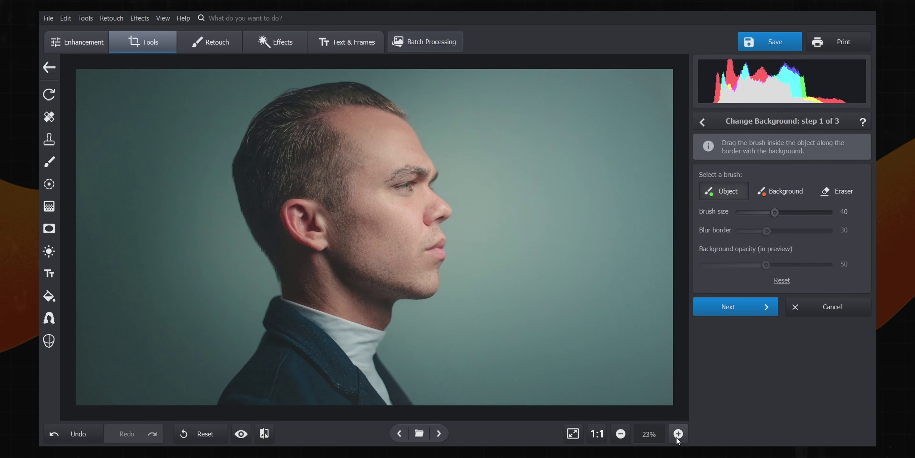
pyautogui.moveTo(250, 384)
pyautogui.mouseDown()
pyautogui.moveTo(295, 391)
pyautogui.moveTo(290, 271)
pyautogui.moveTo(309, 106)
pyautogui.moveTo(444, 212)
pyautogui.mouseUp()
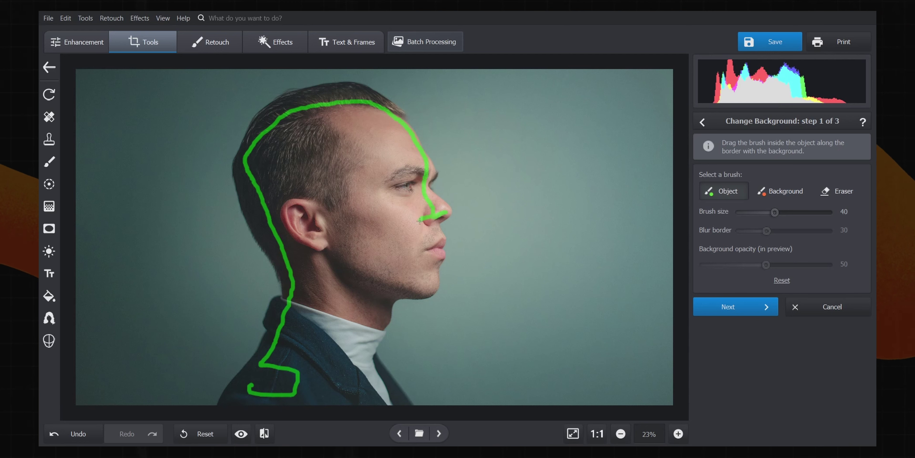
pyautogui.moveTo(379, 373)
pyautogui.mouseDown()
pyautogui.moveTo(323, 329)
pyautogui.moveTo(335, 237)
pyautogui.moveTo(286, 137)
pyautogui.mouseUp()
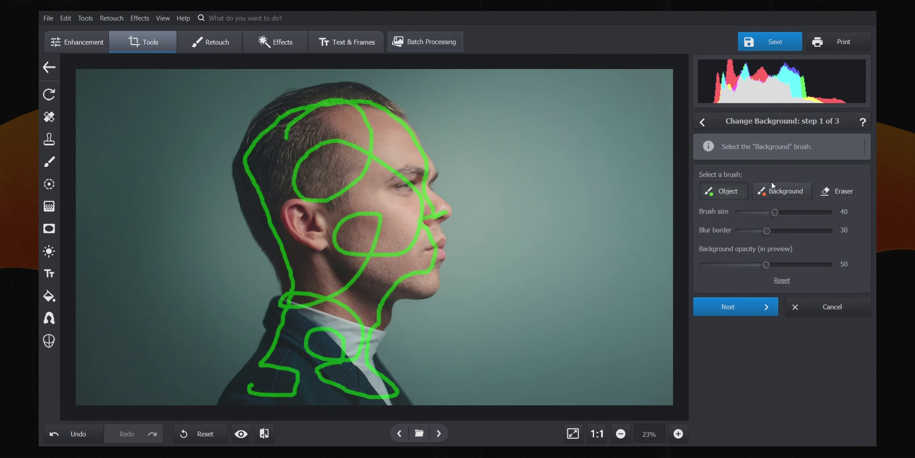
pyautogui.click(784, 188)
pyautogui.moveTo(437, 403)
pyautogui.mouseDown()
pyautogui.moveTo(396, 330)
pyautogui.moveTo(440, 124)
pyautogui.moveTo(217, 183)
pyautogui.moveTo(203, 397)
pyautogui.mouseUp()
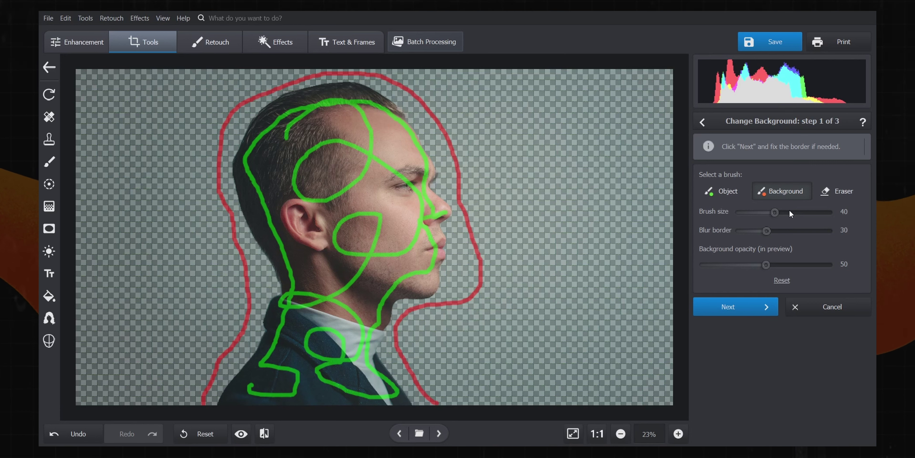
# - Set the Object brush size to 33 and the cutout's blur border to 38
pyautogui.click(723, 190)
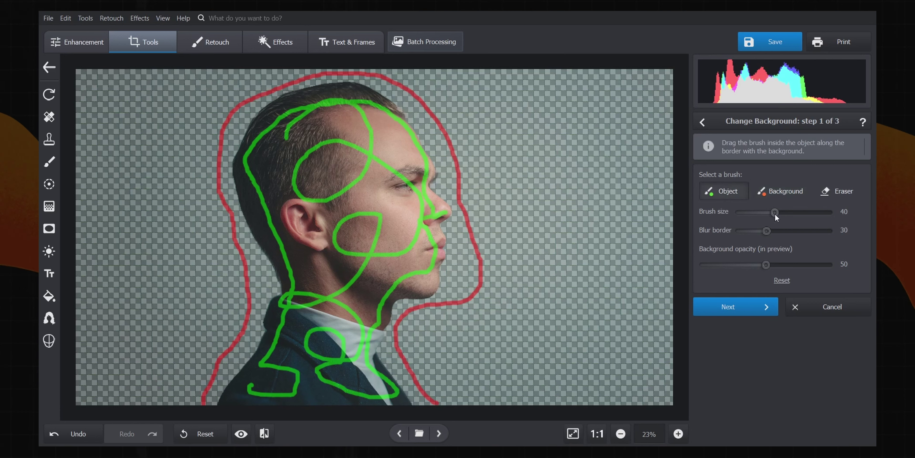
pyautogui.moveTo(768, 230); pyautogui.dragTo(775, 229)
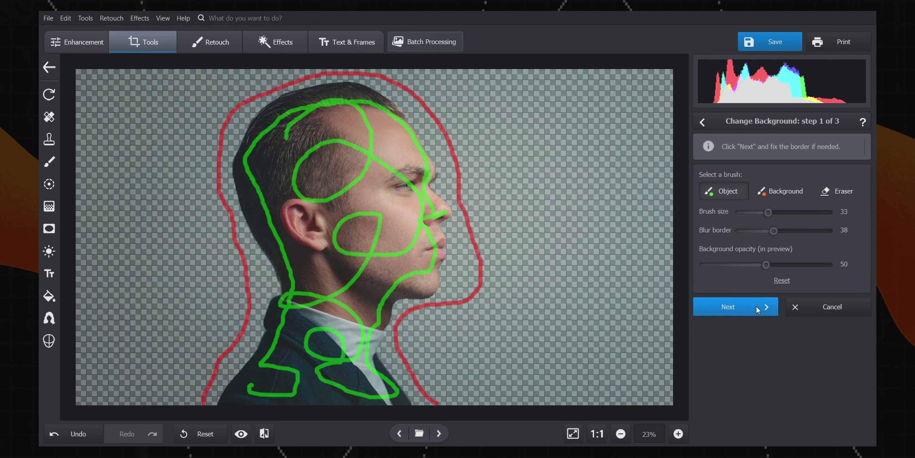
pyautogui.click(755, 305)
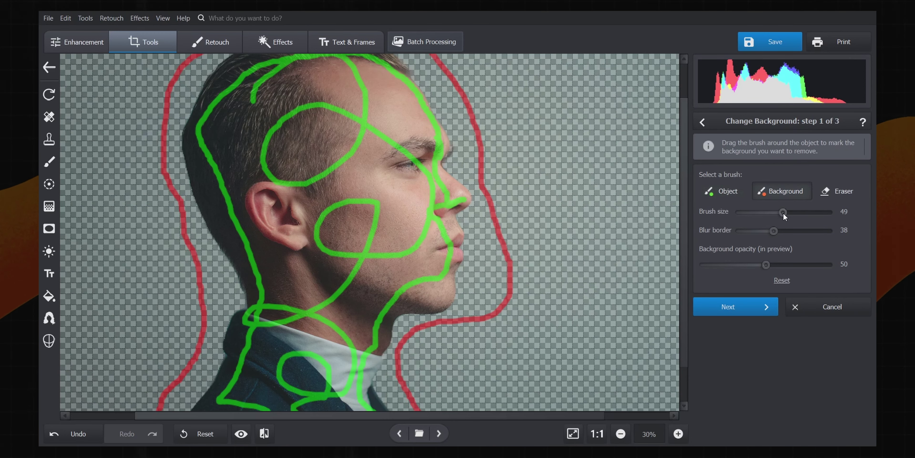
# - Refine the cutout with background strokes beside the nape at brush size 49 and behind the head at size 9
pyautogui.moveTo(220, 260); pyautogui.dragTo(226, 271)
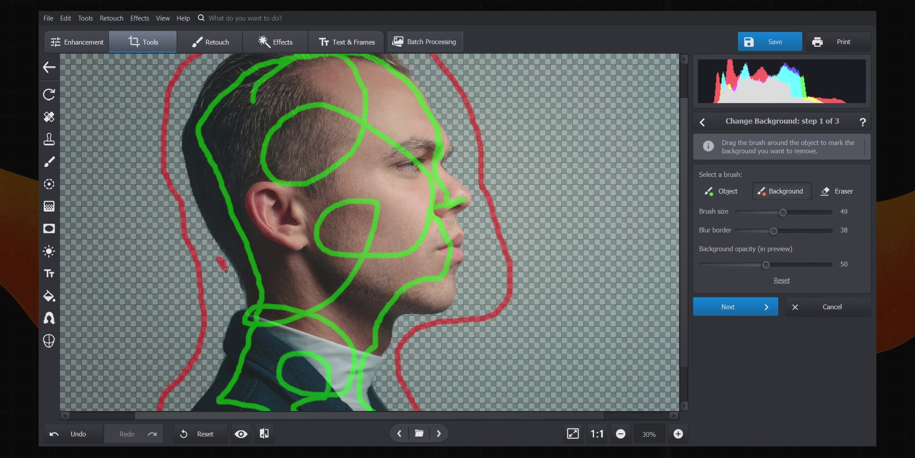
pyautogui.moveTo(238, 301); pyautogui.dragTo(240, 304)
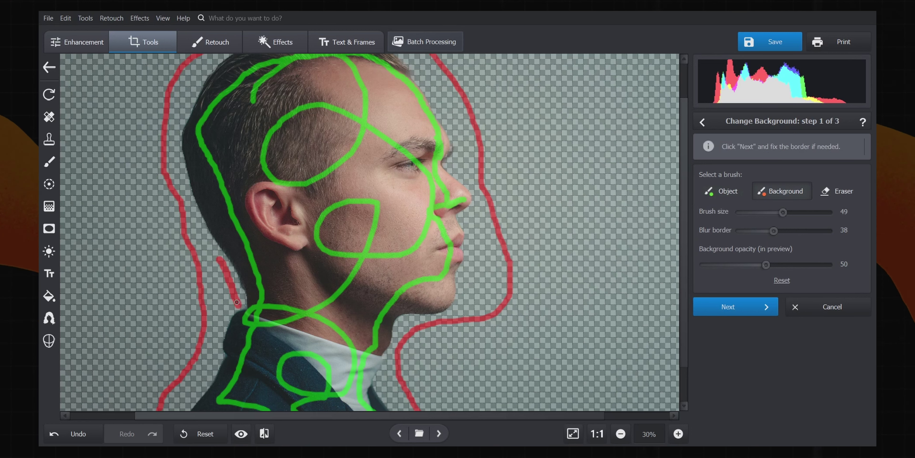
pyautogui.moveTo(754, 211); pyautogui.dragTo(747, 212)
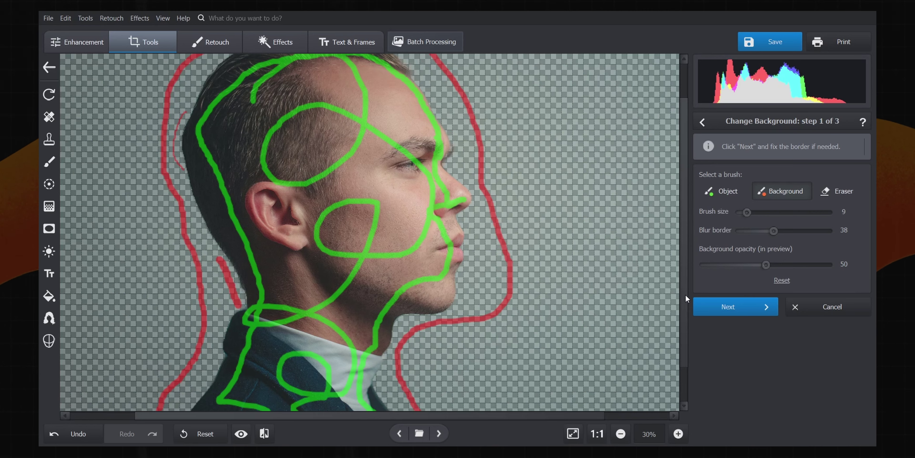
pyautogui.moveTo(686, 291); pyautogui.dragTo(683, 335)
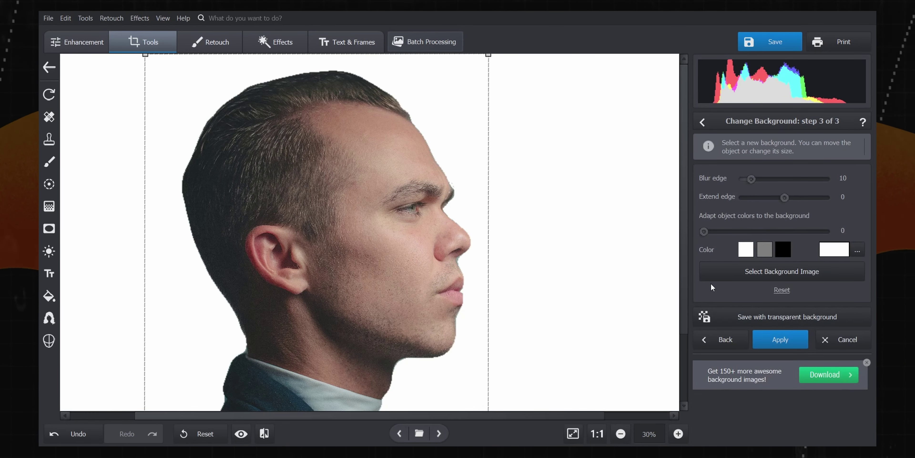
# - Proceed from the border correction to the final background stage and load the custom blurred lake photo as the man's new background
pyautogui.click(740, 275)
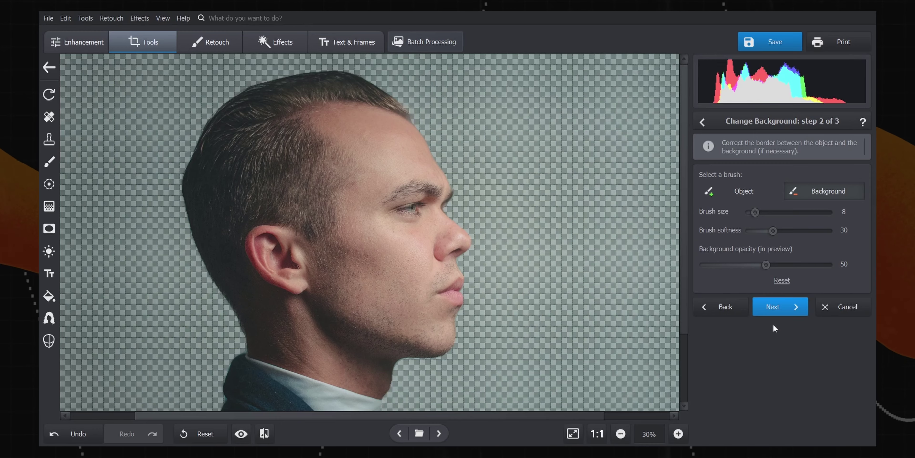
pyautogui.click(774, 324)
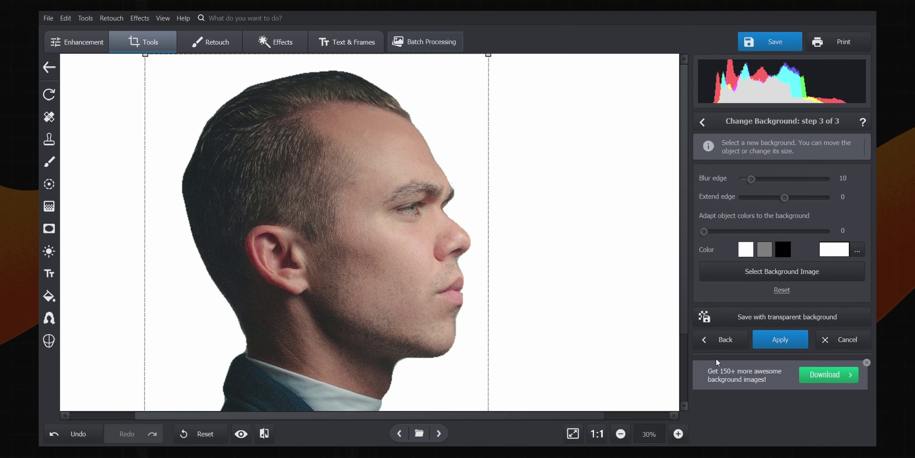
pyautogui.click(773, 274)
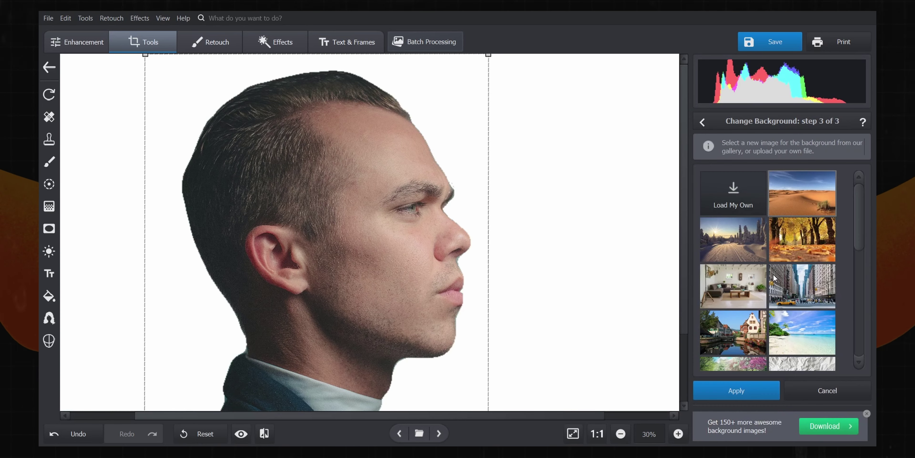
pyautogui.click(737, 206)
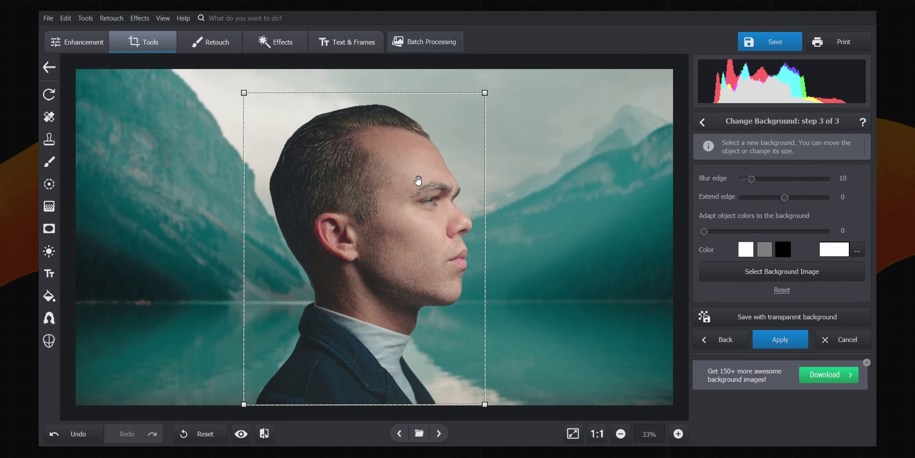
# - Enlarge and reposition the man over the lake, and refine his outline with Blur edge 31 and Extend edge -8
pyautogui.moveTo(486, 93); pyautogui.dragTo(508, 82)
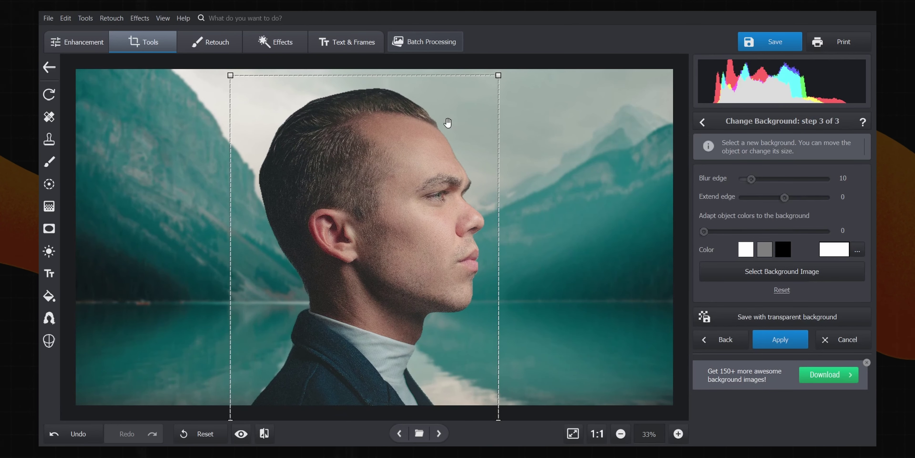
pyautogui.moveTo(382, 167); pyautogui.dragTo(387, 166)
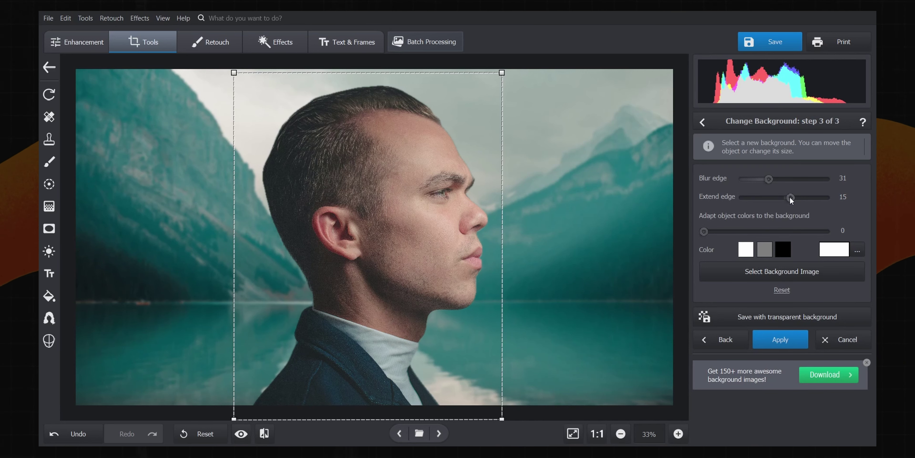
pyautogui.click(789, 197)
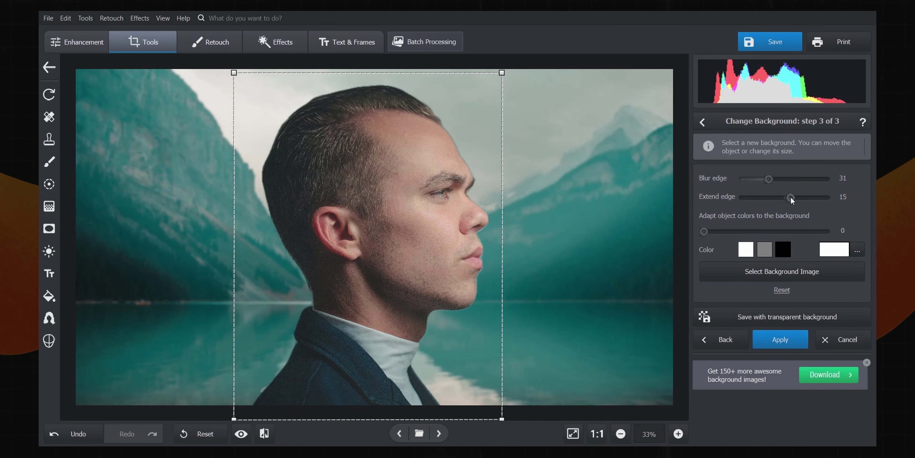
pyautogui.moveTo(788, 198); pyautogui.dragTo(783, 199)
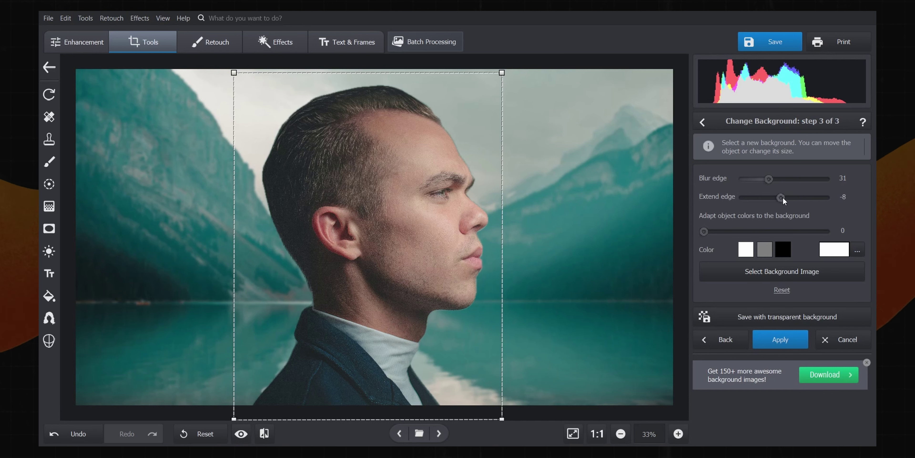